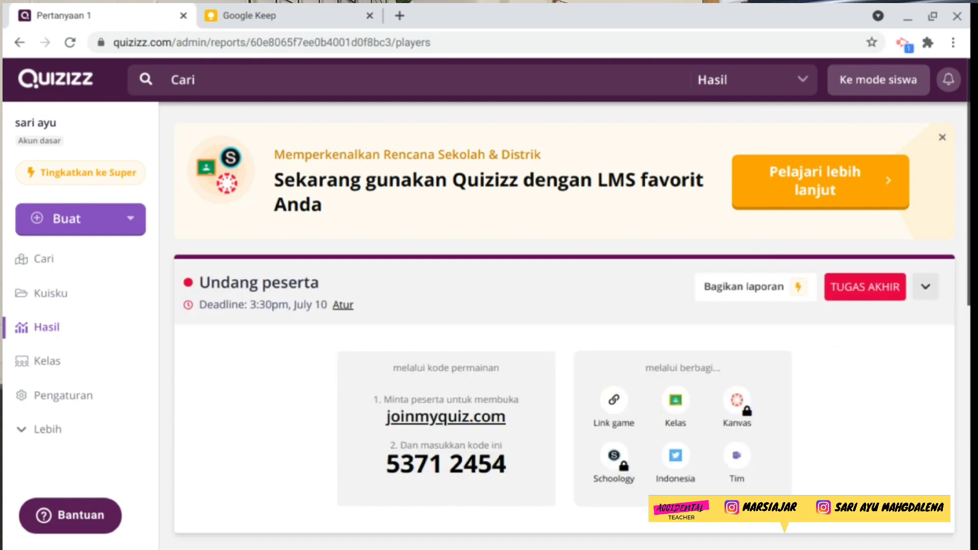
Copy the Pertanyaan 1 game code from the Quizizz report and paste it as the game PIN on the quizizz.rocks site.
scroll(412, 316, down, 3)
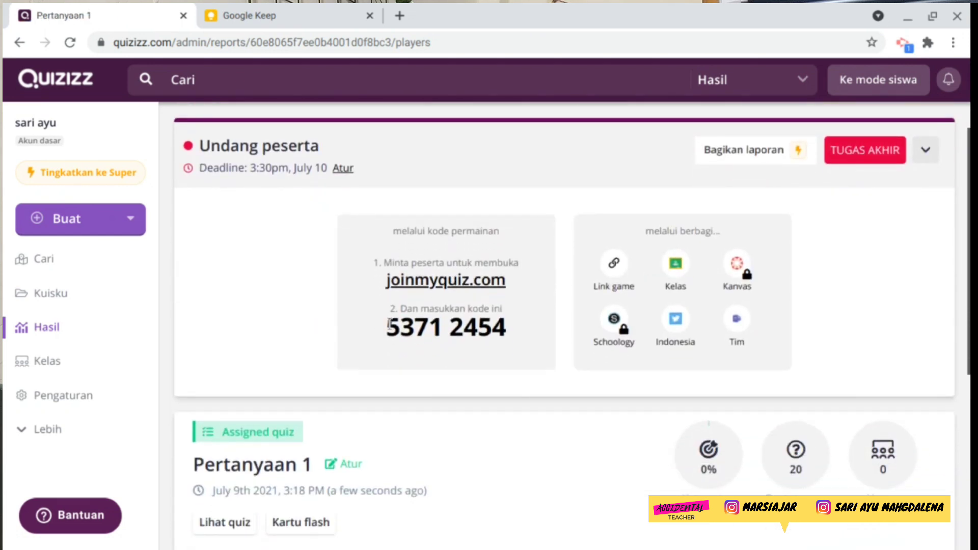
drag(388, 326, 505, 330)
key(ctrl+c)
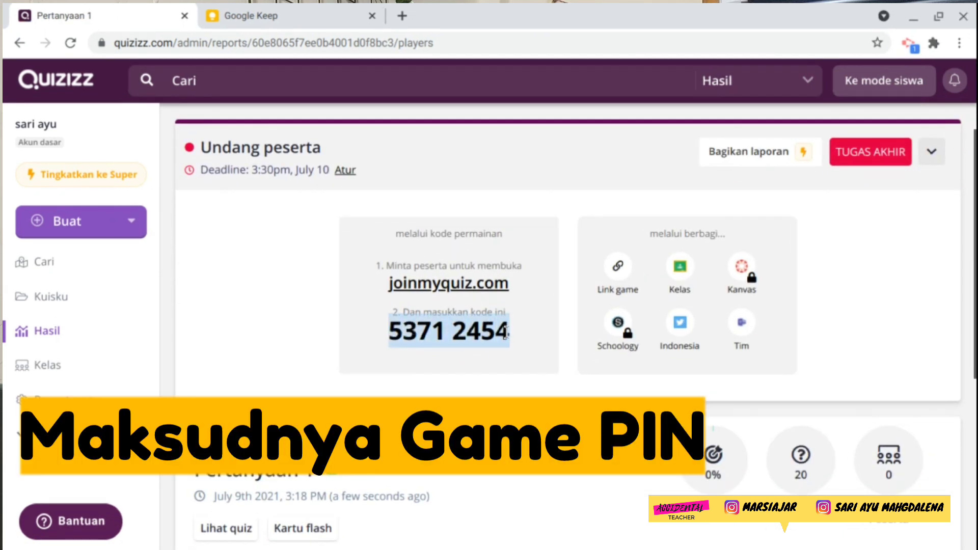
key(alt+Tab)
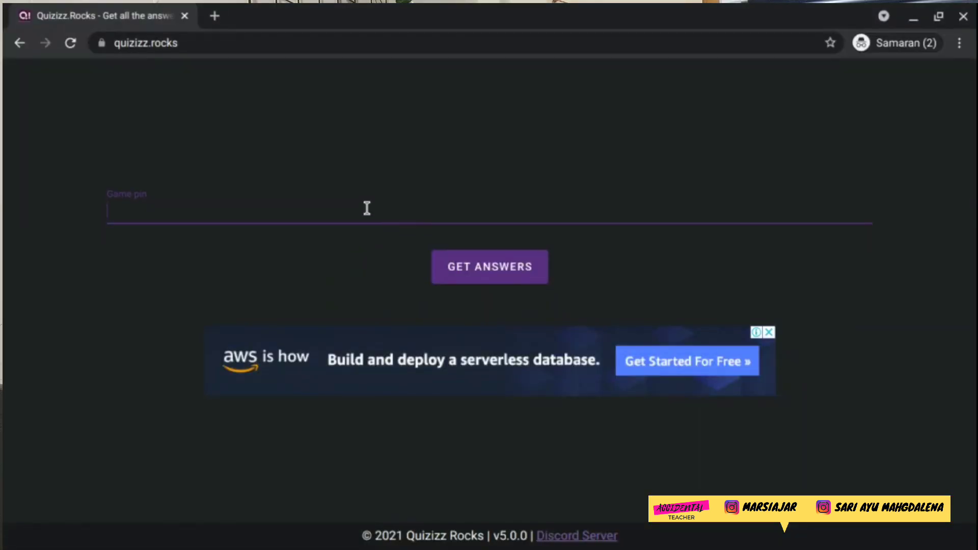
key(ctrl+v)
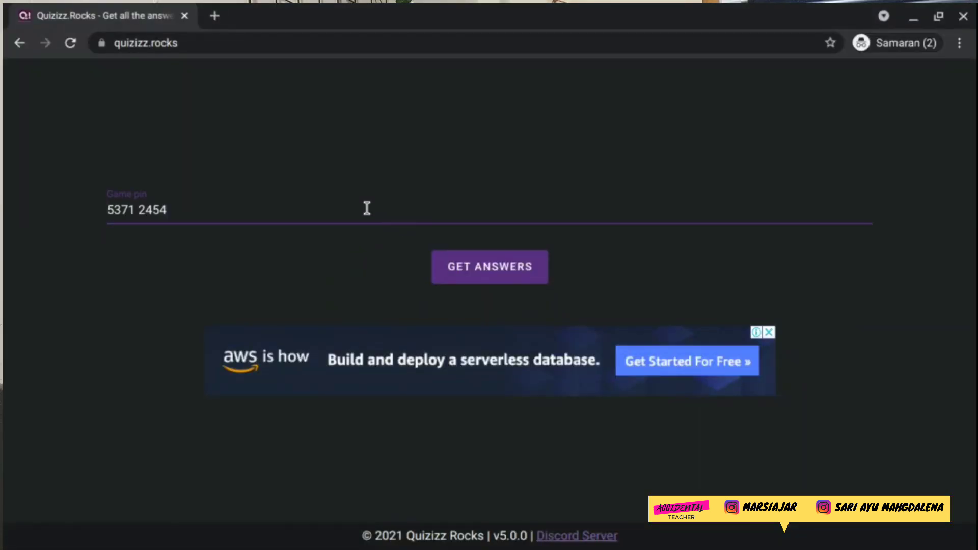
Remove the space inside the game PIN, retrieve the quiz answers and look through the list.
click(141, 210)
key(BackSpace)
click(461, 278)
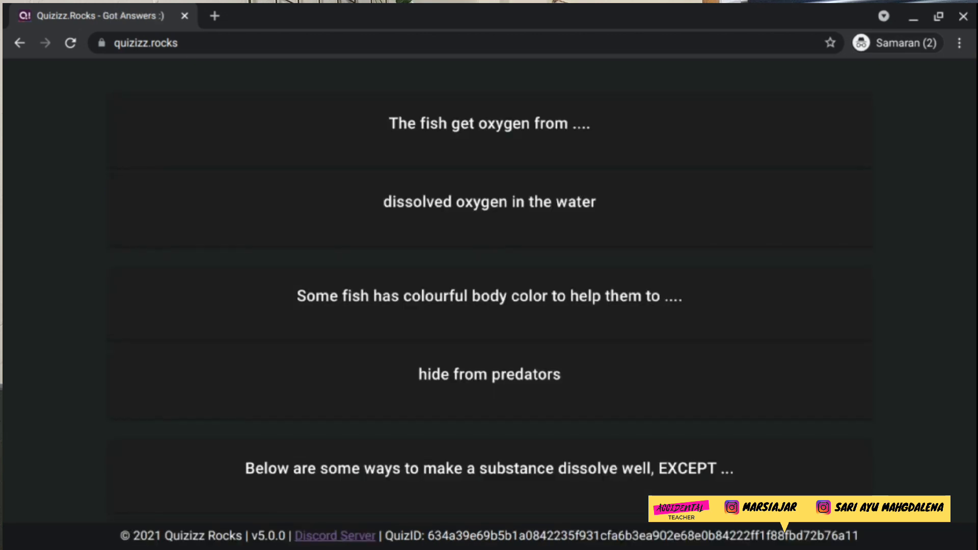
scroll(489, 280, down, 3)
scroll(489, 280, up, 3)
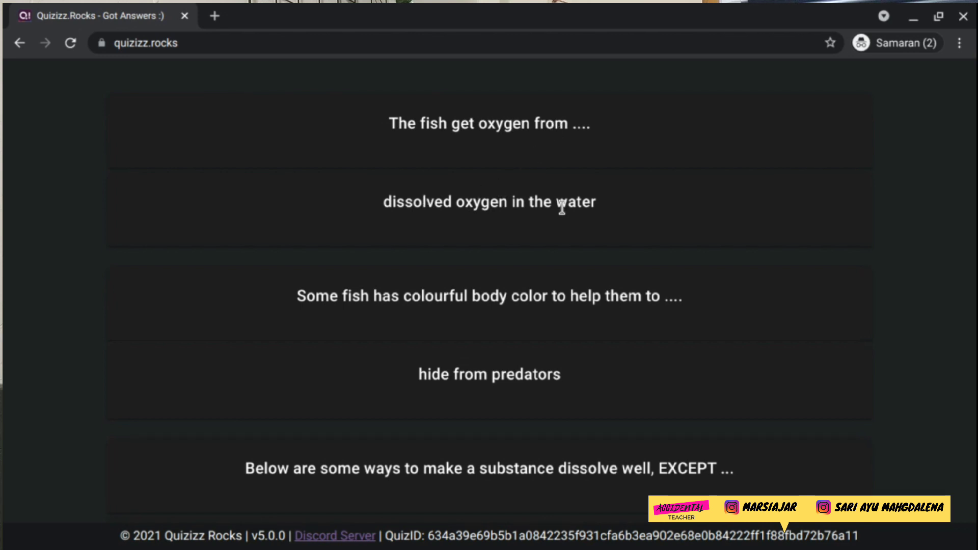
Switch back to Quizizz and return from the report through the homework settings to the Pertanyaan 1 quiz page.
key(alt+Tab)
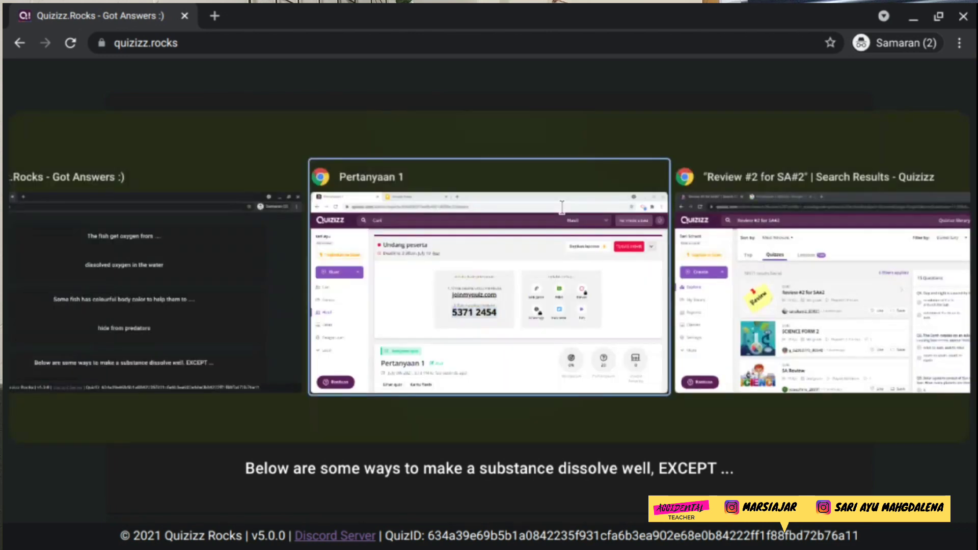
scroll(568, 331, down, 5)
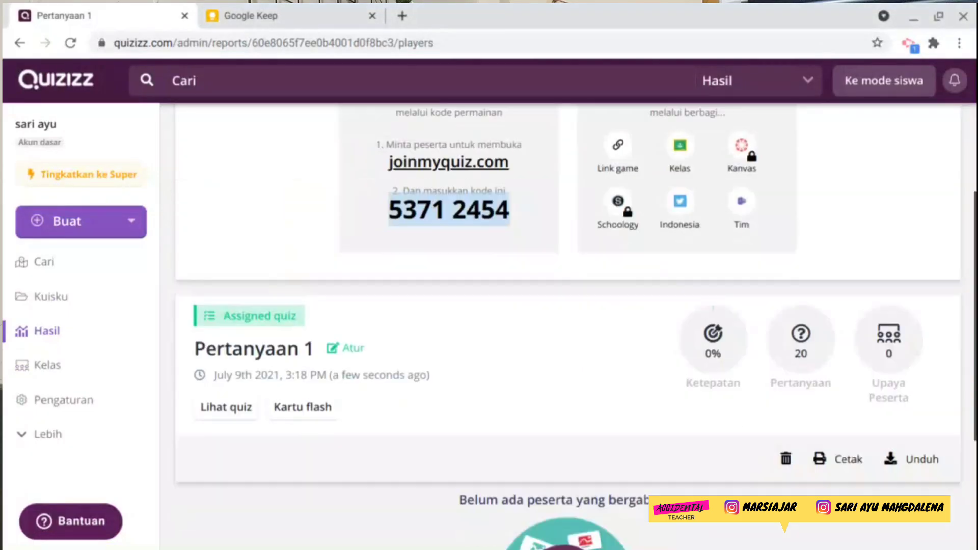
scroll(568, 326, up, 5)
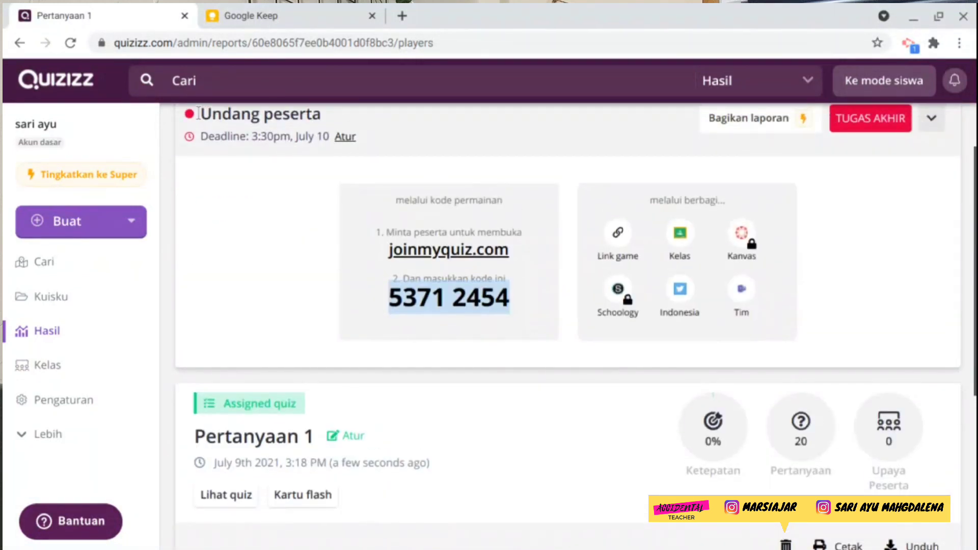
click(19, 43)
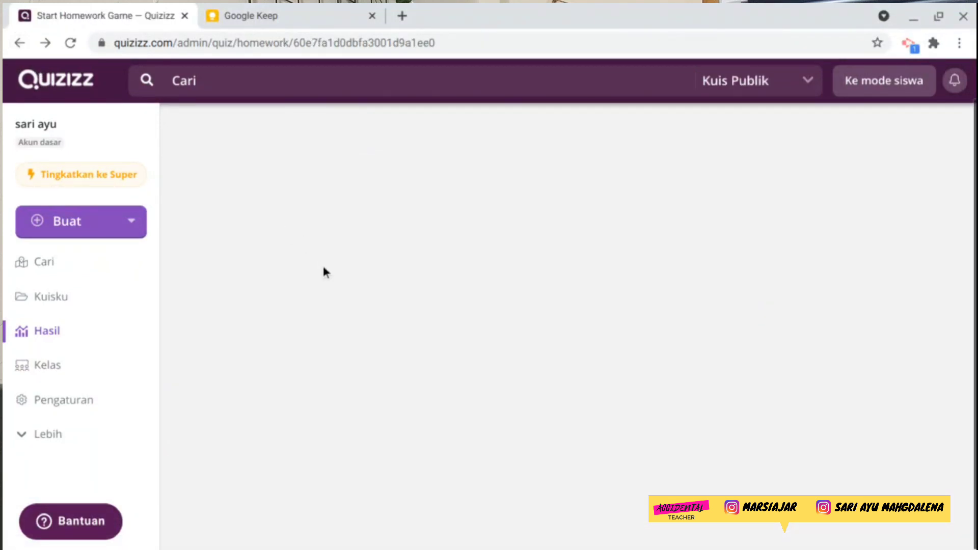
scroll(323, 271, down, 3)
scroll(323, 271, up, 4)
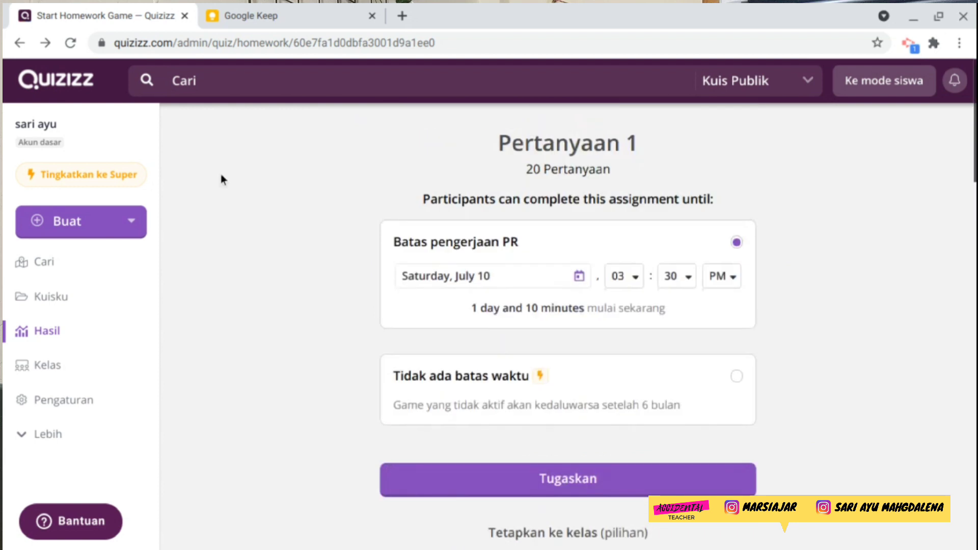
click(16, 42)
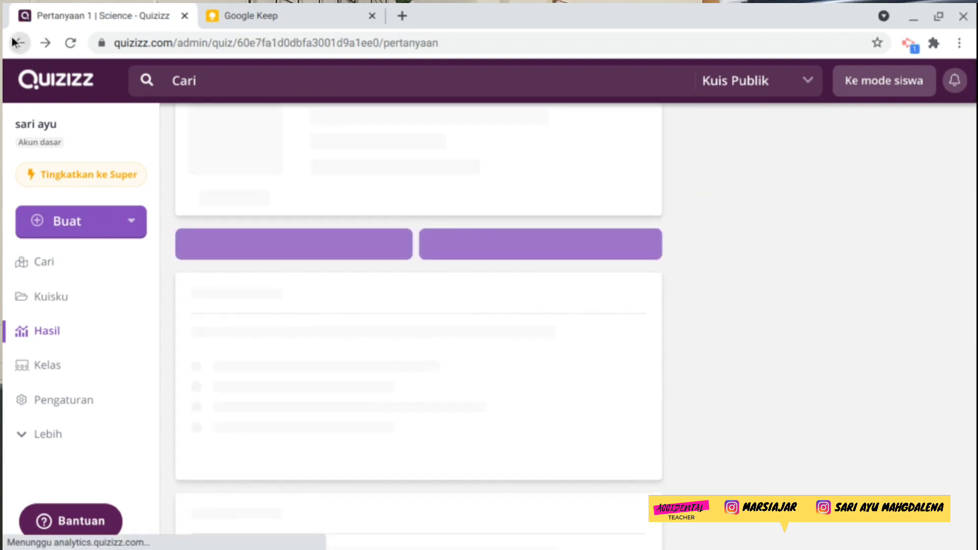
scroll(454, 297, down, 3)
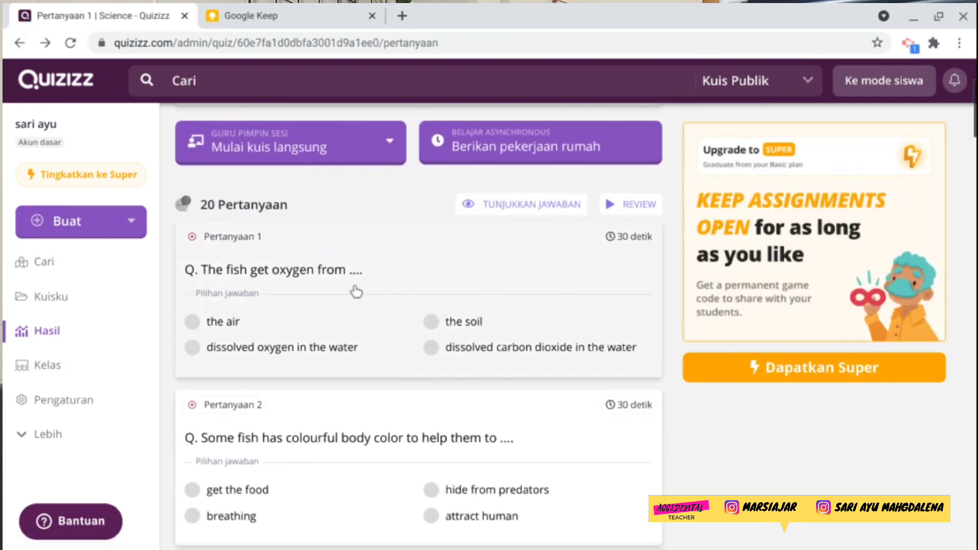
Show the correct answers on the quiz page, compare them with the quizizz.rocks list, and hide them again.
click(540, 207)
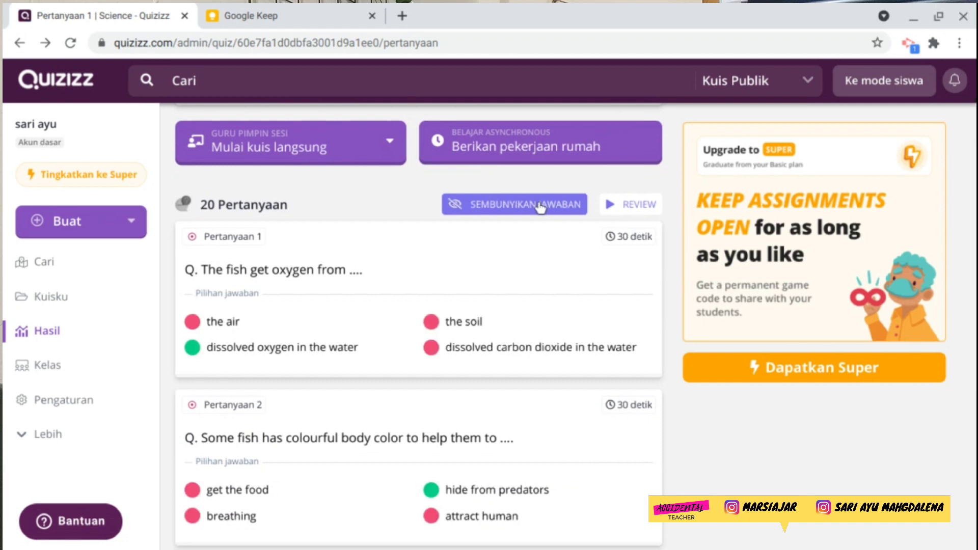
scroll(291, 397, down, 2)
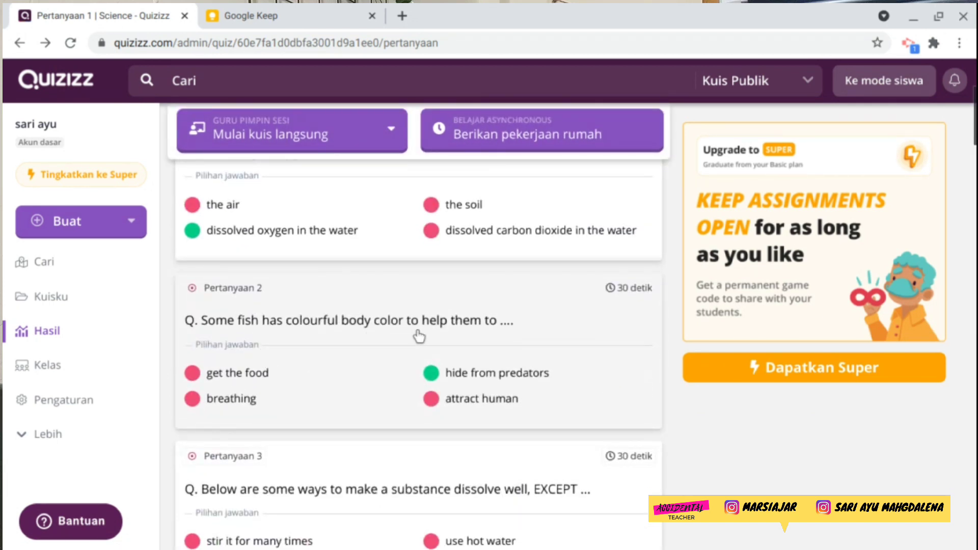
key(alt+Tab)
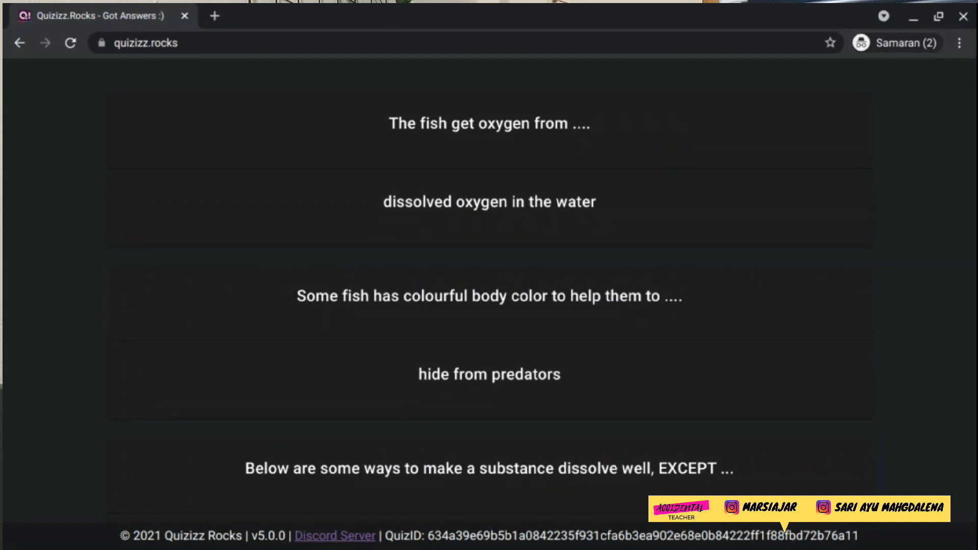
key(alt+Tab)
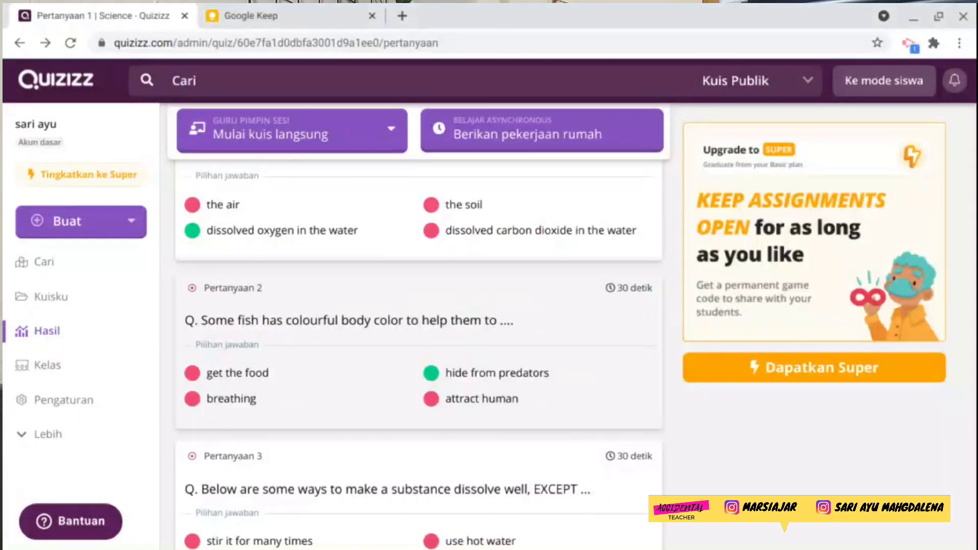
scroll(418, 306, up, 5)
click(477, 388)
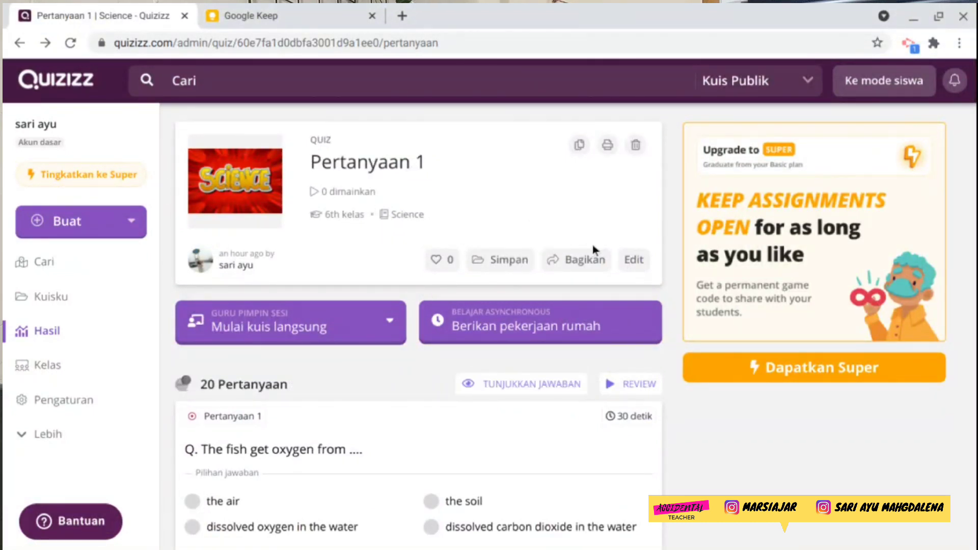
Open Pertanyaan 1 in the quiz editor, save its visibility as "Pribadi, hanya dapat dilihat Anda", and publish the quiz.
click(630, 261)
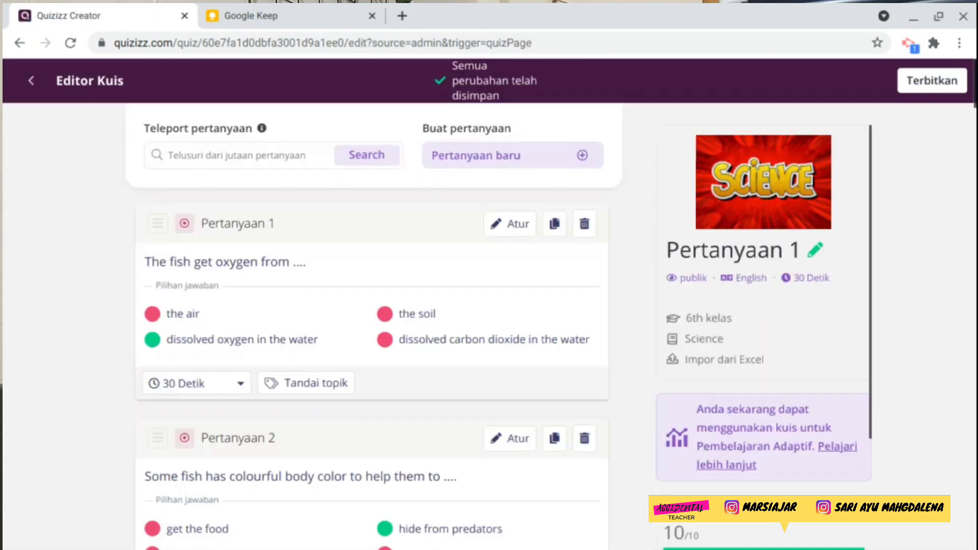
mouse_move(688, 290)
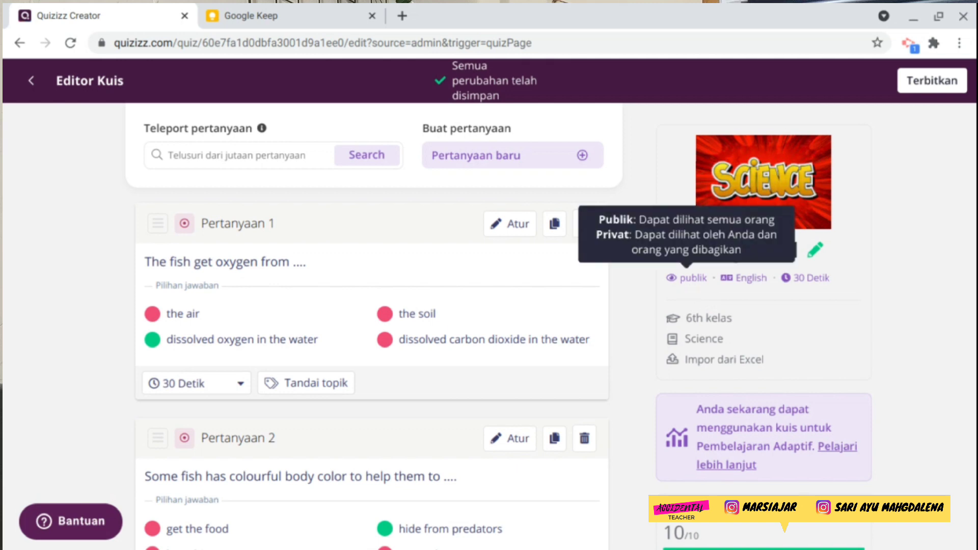
click(685, 286)
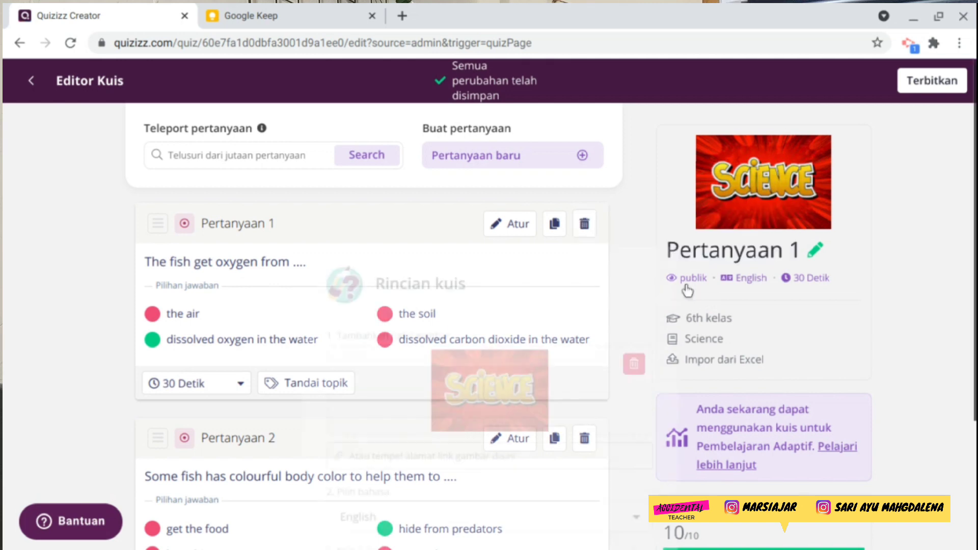
click(433, 491)
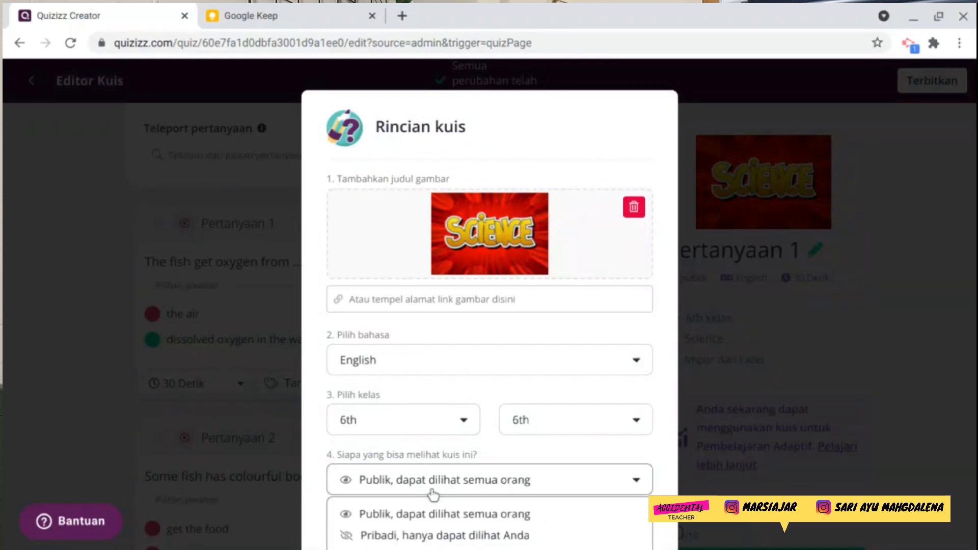
click(420, 540)
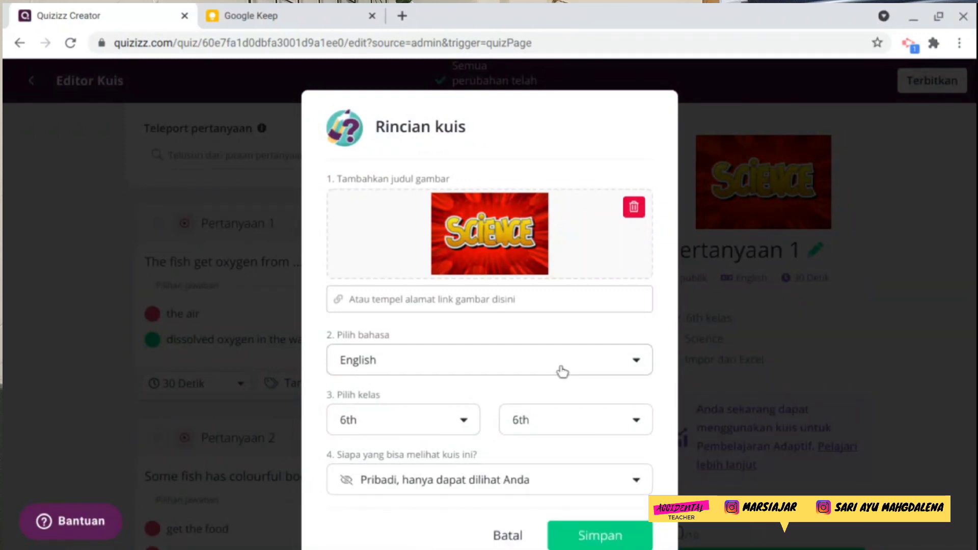
scroll(564, 371, down, 1)
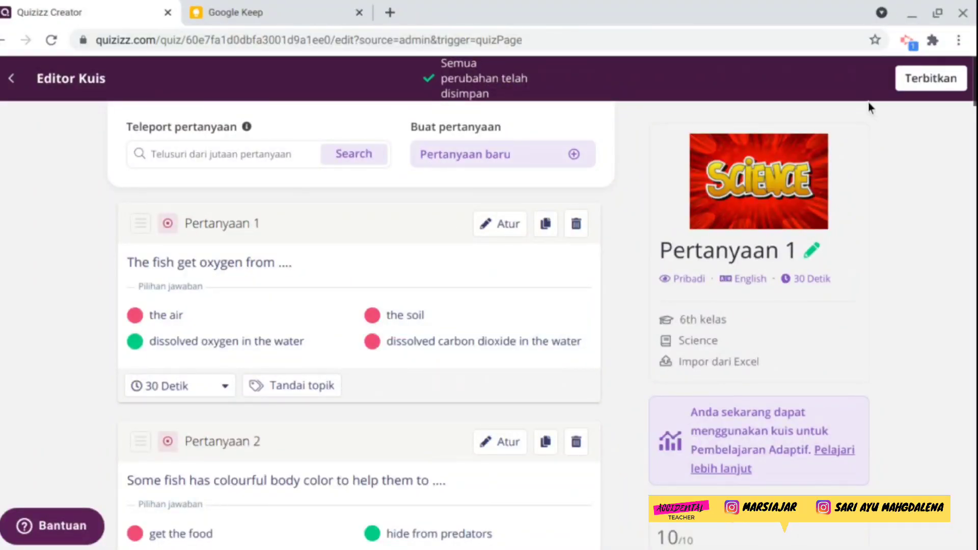
click(925, 80)
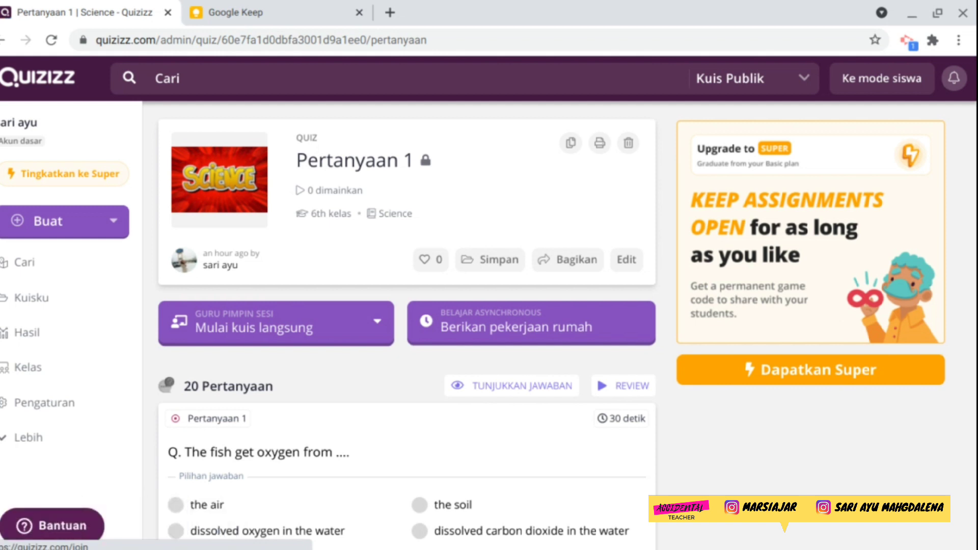
Start a homework assignment from the quiz and set showing answers both during and after the activity to Mati.
scroll(596, 192, down, 1)
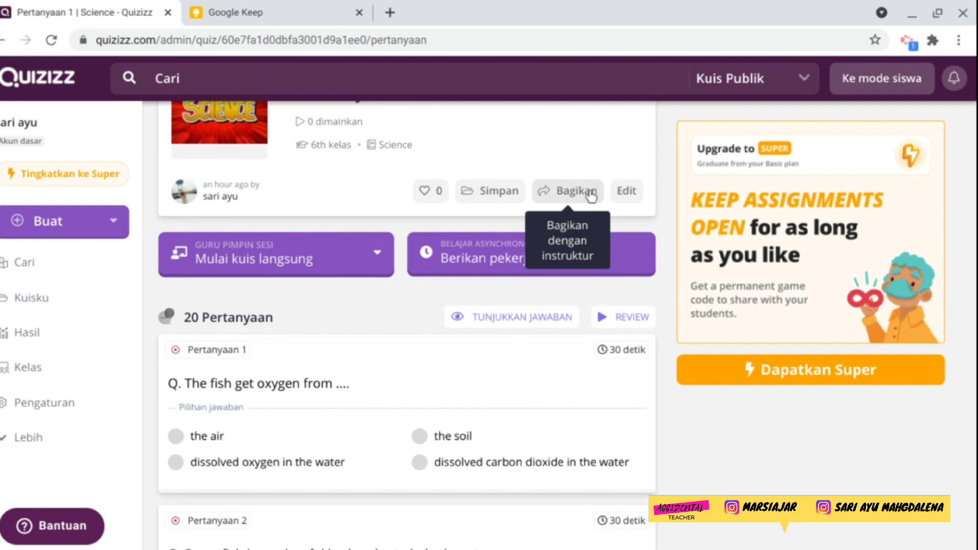
click(503, 256)
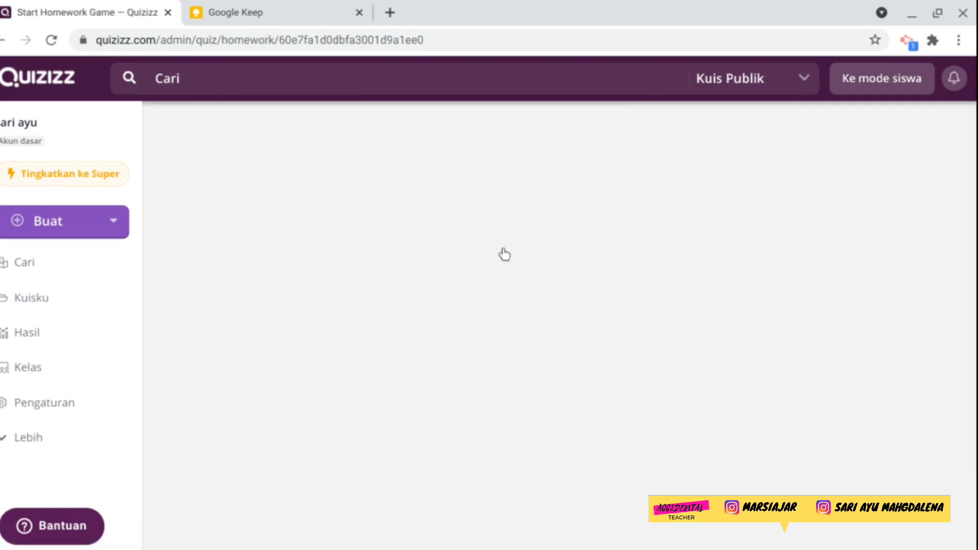
scroll(504, 253, down, 6)
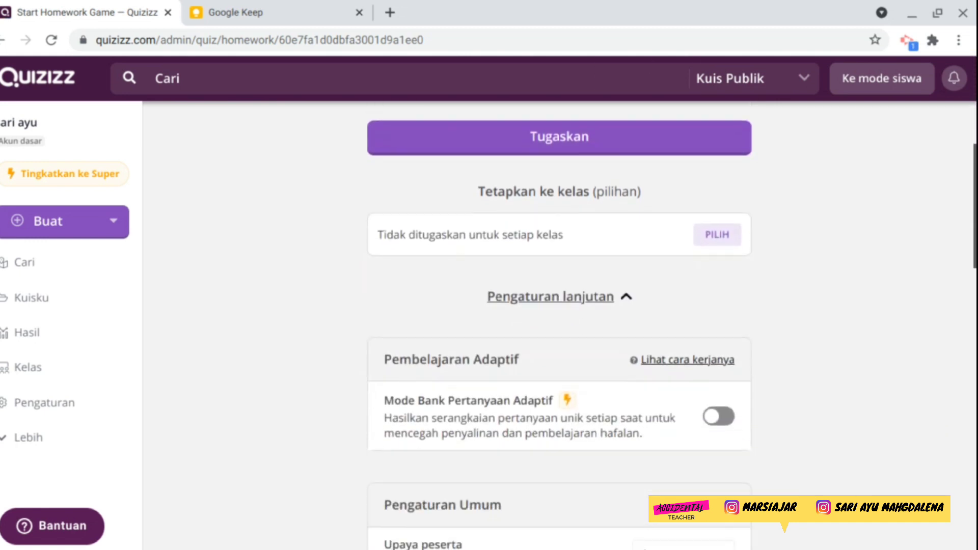
scroll(574, 249, down, 7)
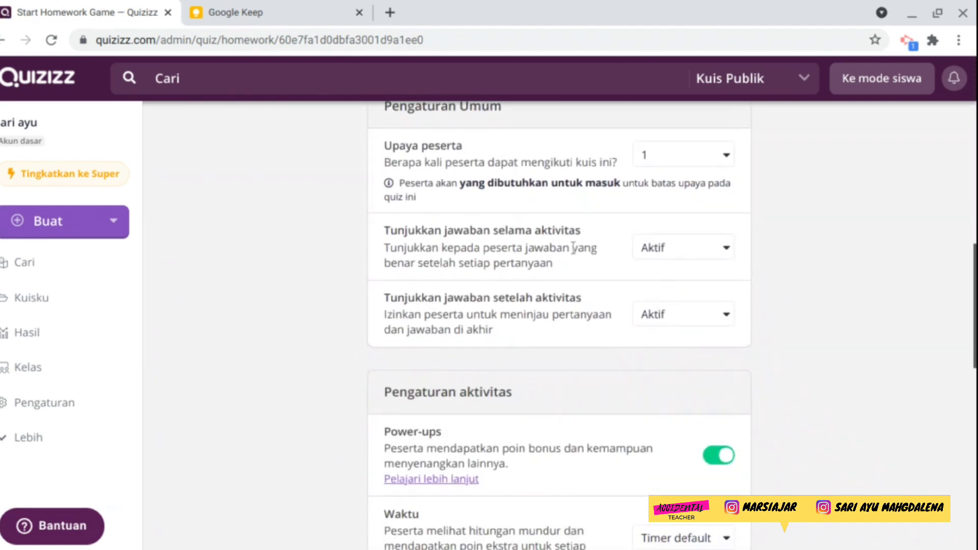
click(667, 257)
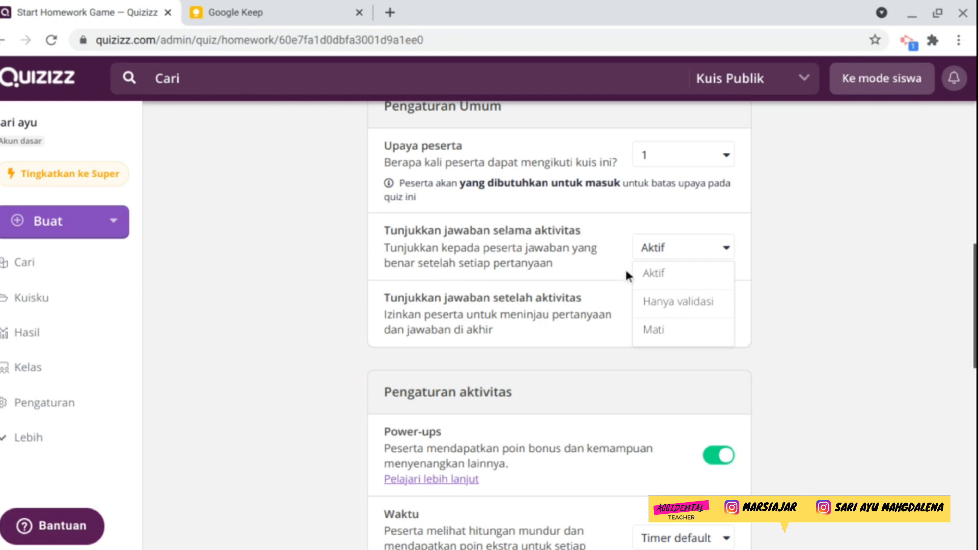
click(659, 336)
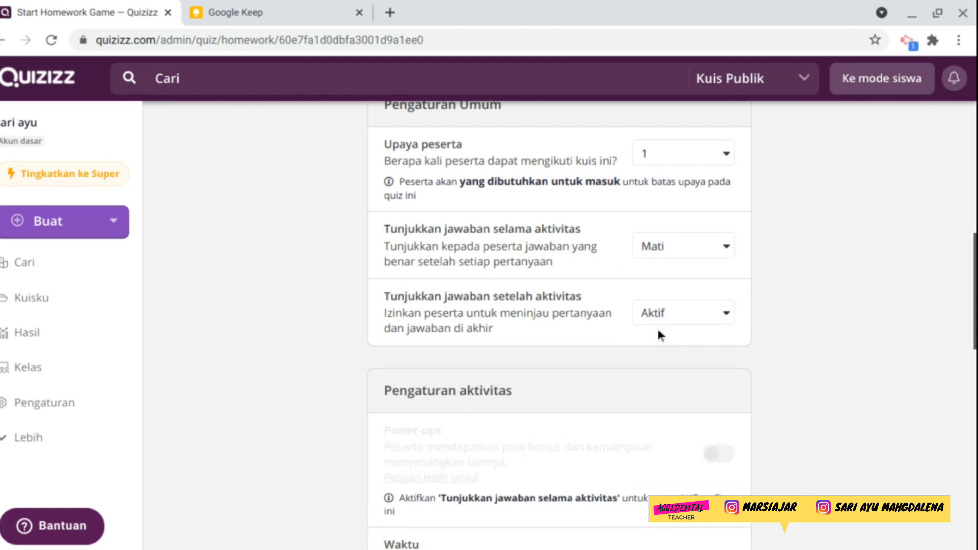
click(717, 320)
click(661, 400)
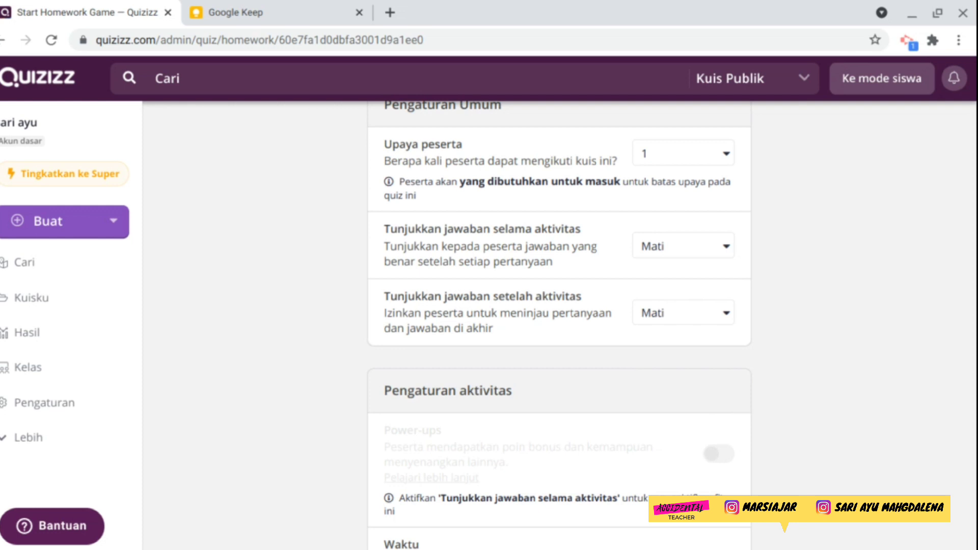
Assign the homework with the Saturday, July 10, 03:30 PM deadline.
scroll(559, 326, up, 15)
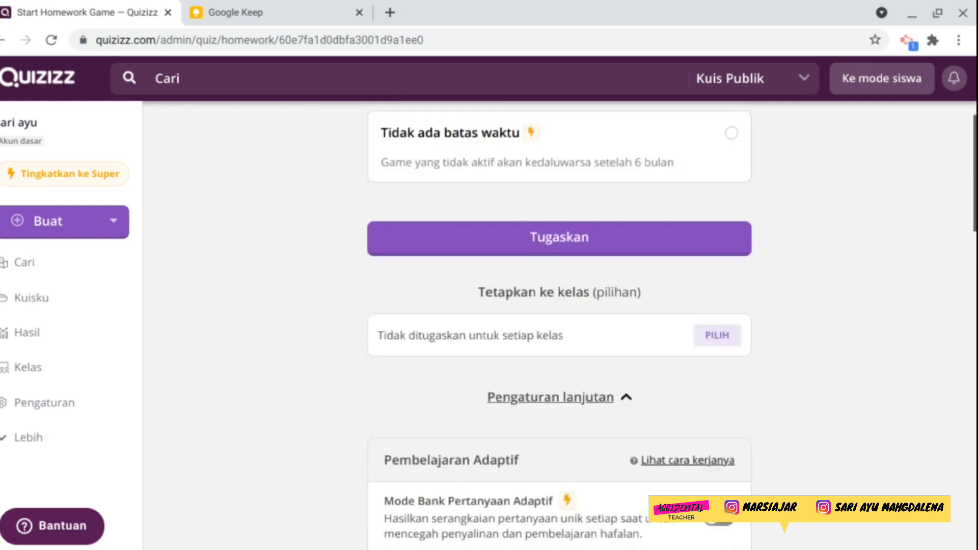
scroll(559, 327, down, 2)
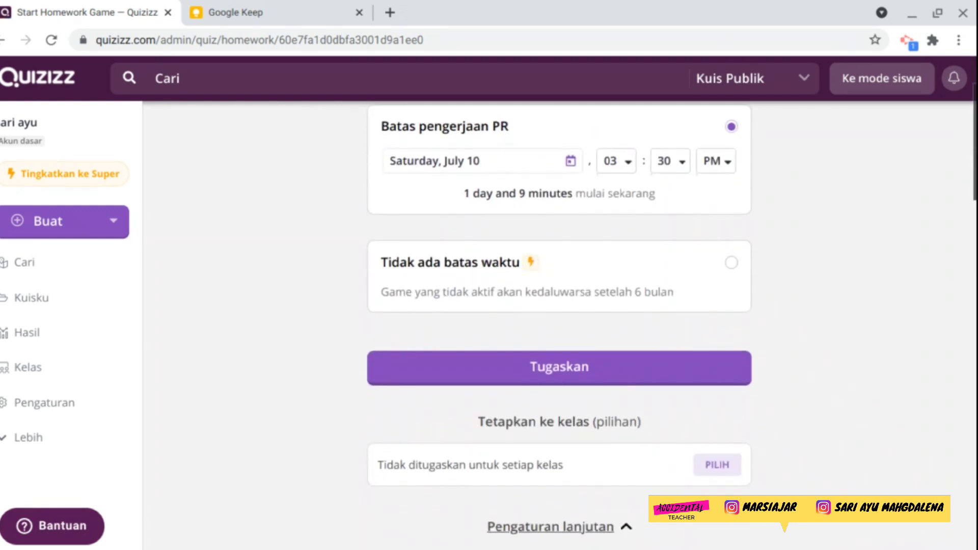
click(660, 382)
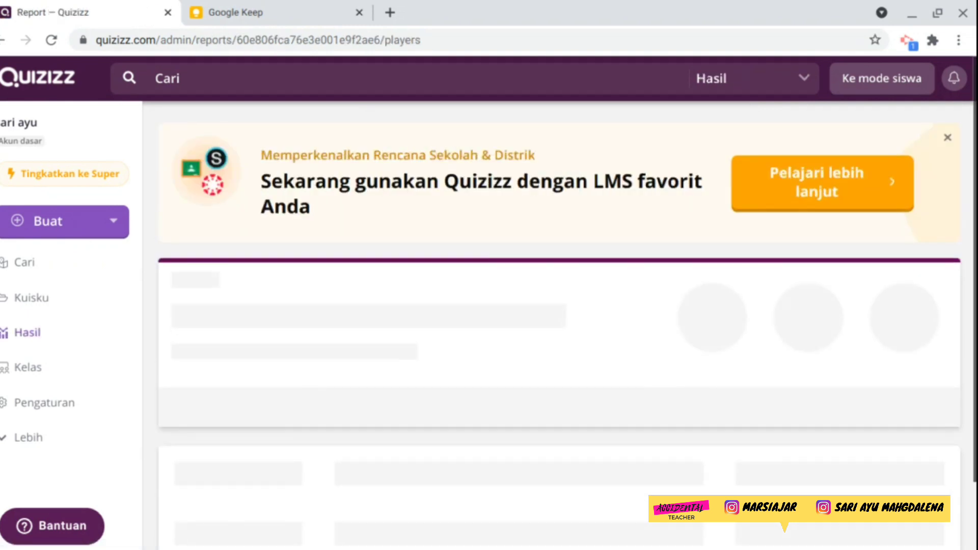
Copy the game code for joining the newly assigned Pertanyaan 1 homework from its report page.
scroll(664, 336, down, 2)
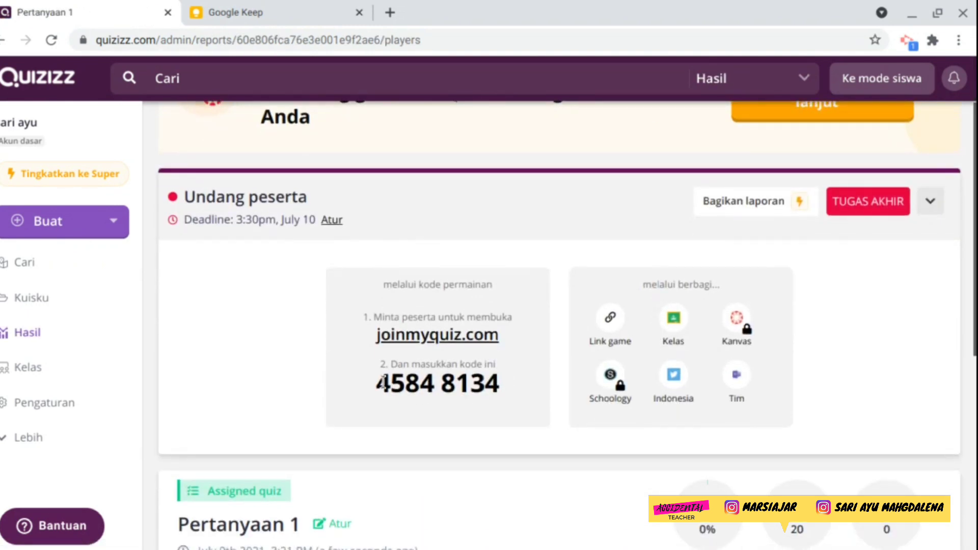
drag(378, 383, 495, 383)
key(ctrl+c)
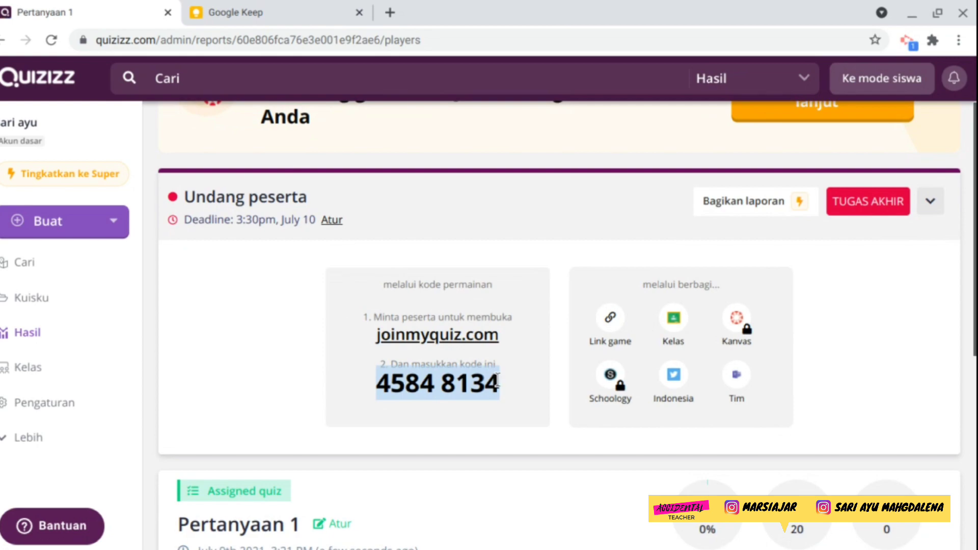
Switch to the incognito window, reload quizizz.rocks, and request answers using the copied game PIN with its space removed.
key(alt+Tab)
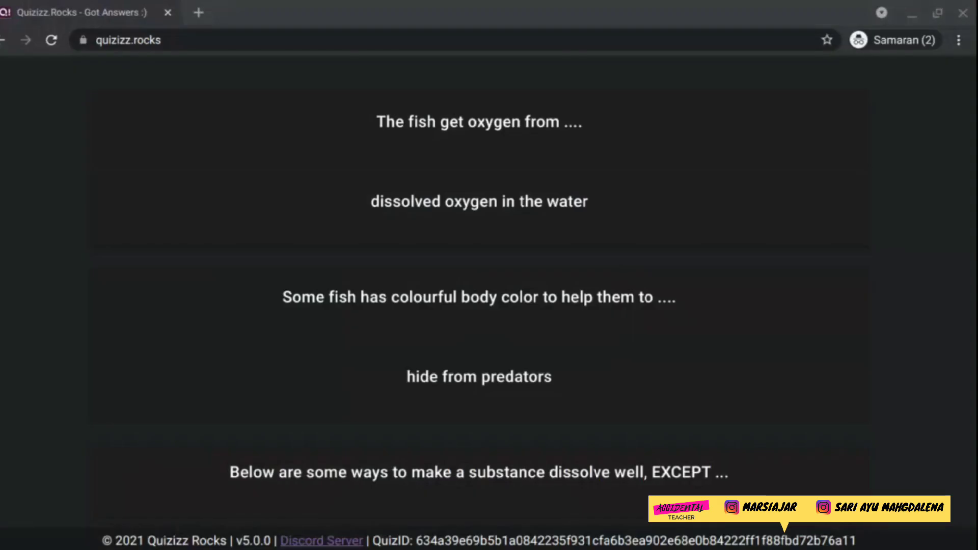
click(418, 48)
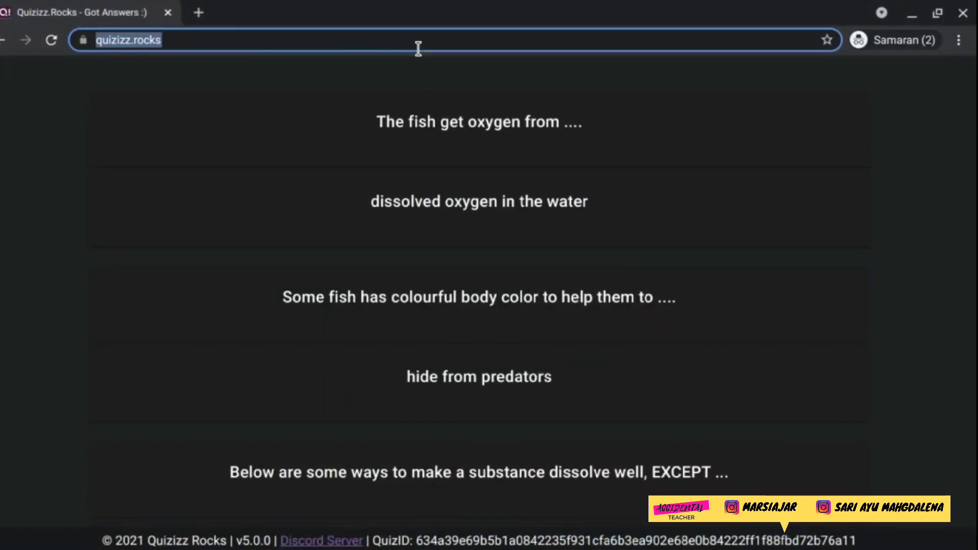
key(Return)
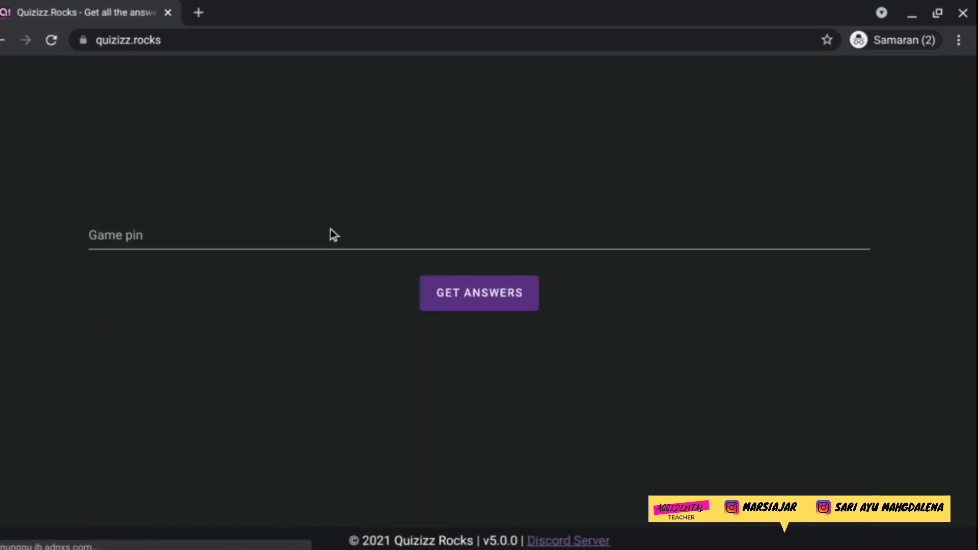
click(326, 238)
key(ctrl+v)
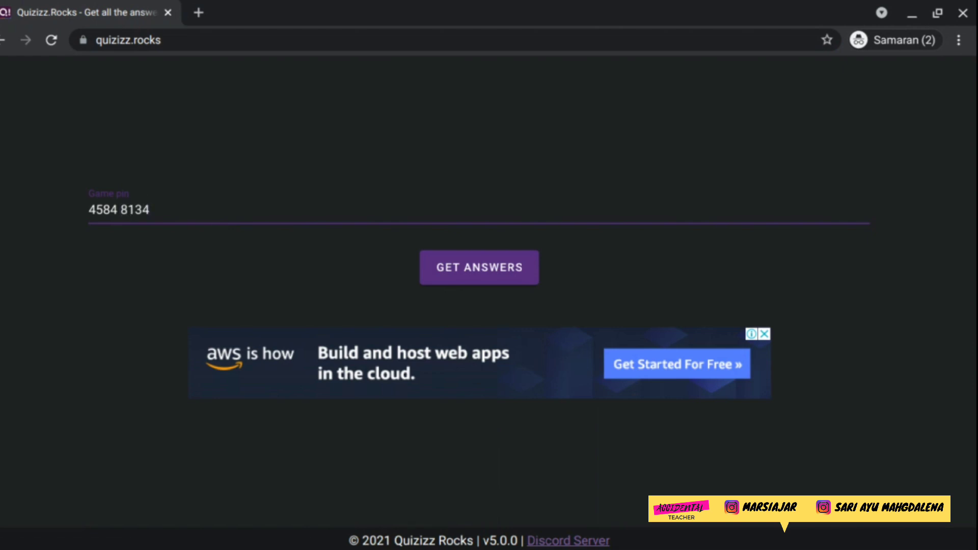
key(BackSpace)
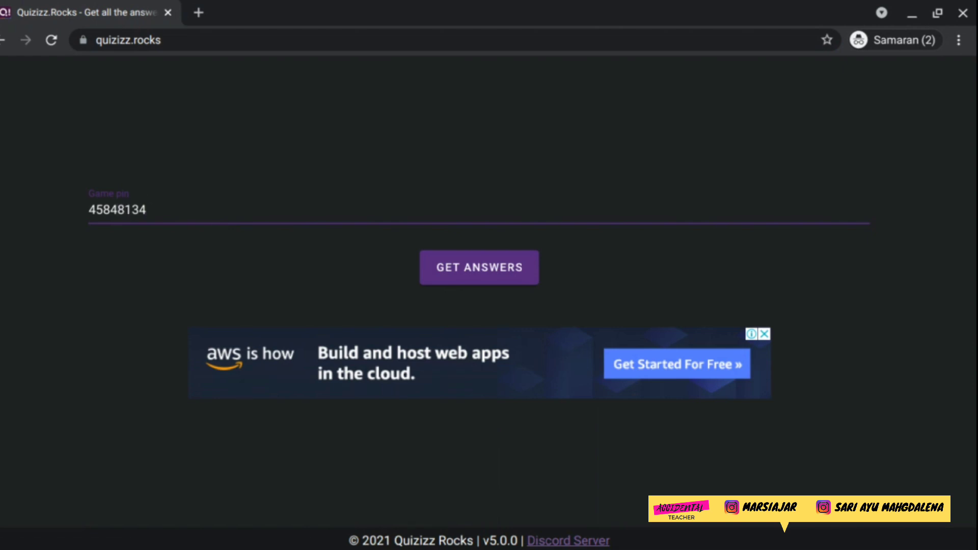
click(475, 270)
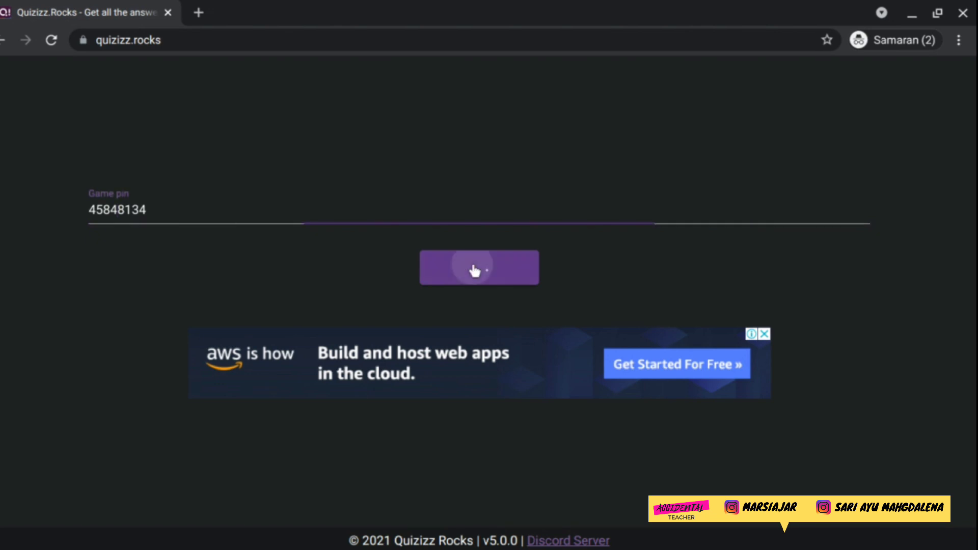